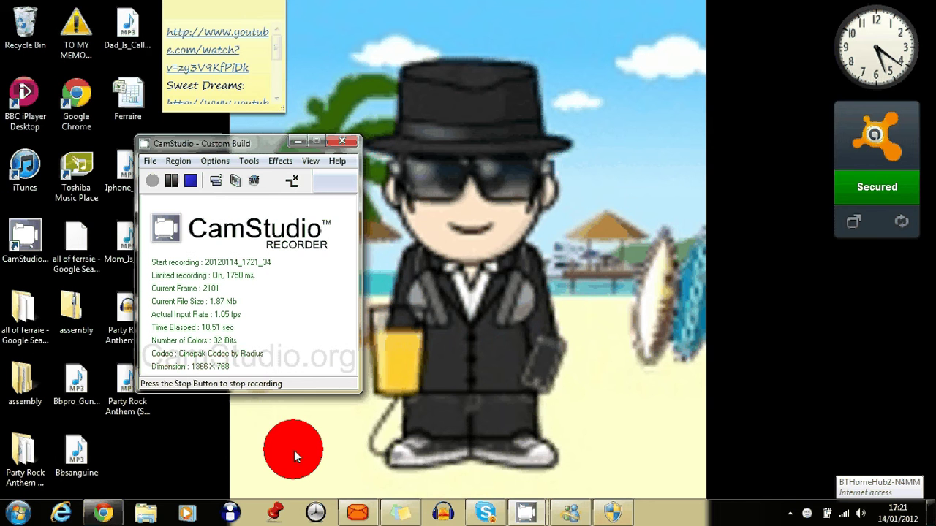
- Close the 'screen recorders free' results, Google 'youtube', and open the YouTube - Broadcast Yourself result
left_click(123, 485)
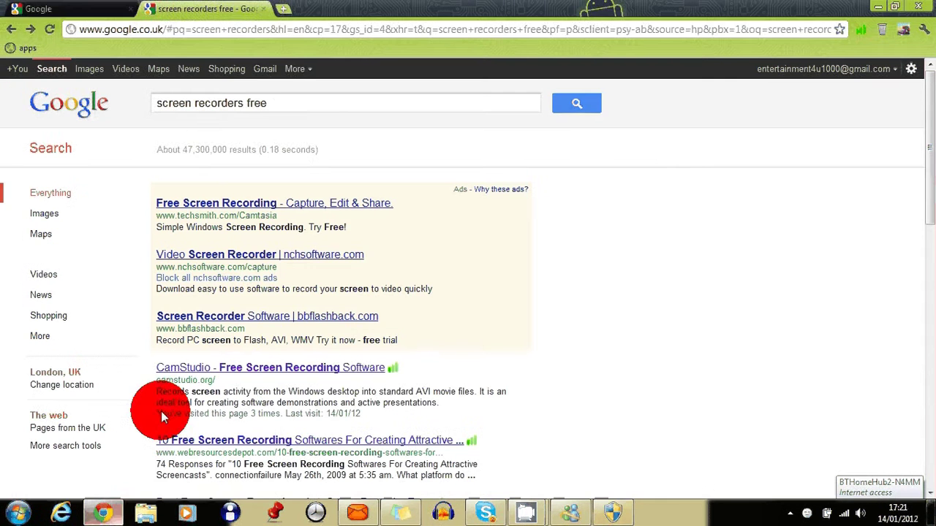
left_click(263, 8)
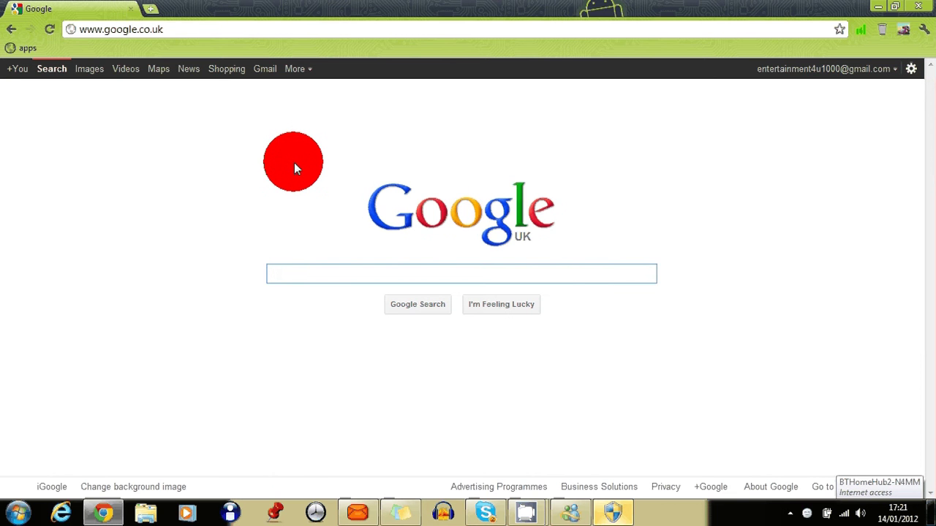
type("youtu")
key("BackSpace")
key("BackSpace")
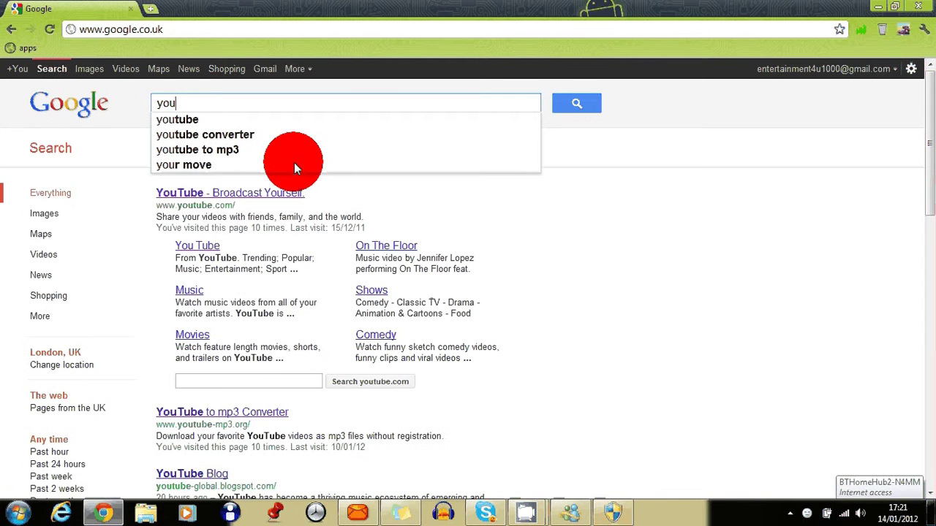
type("tu")
key("BackSpace")
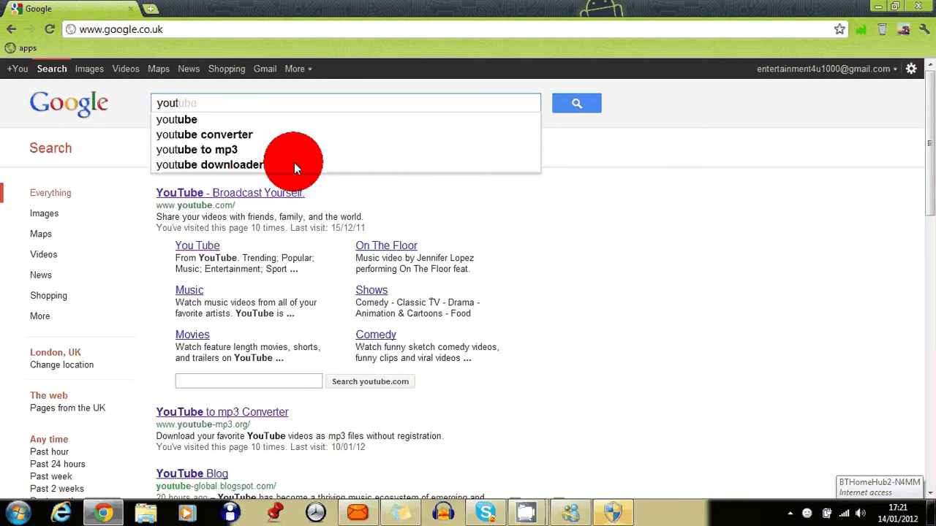
type("ube")
key("Return")
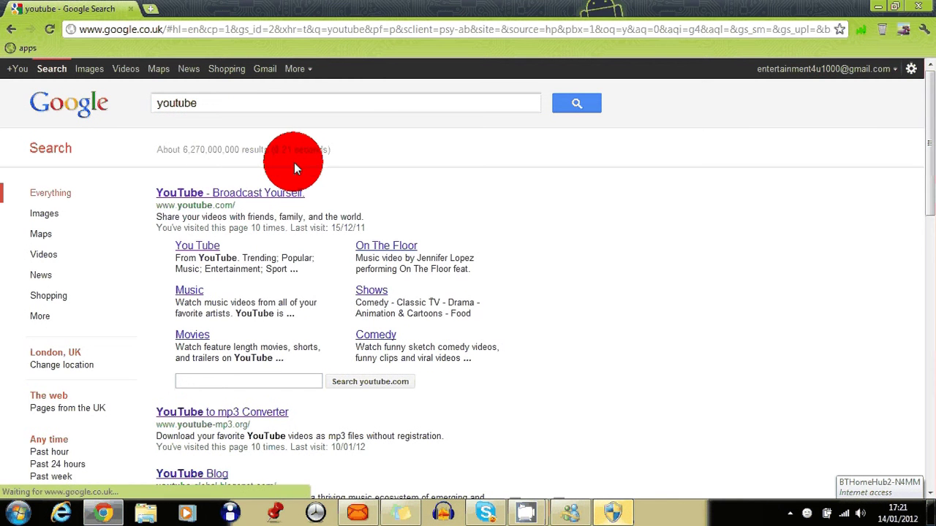
left_click(292, 194)
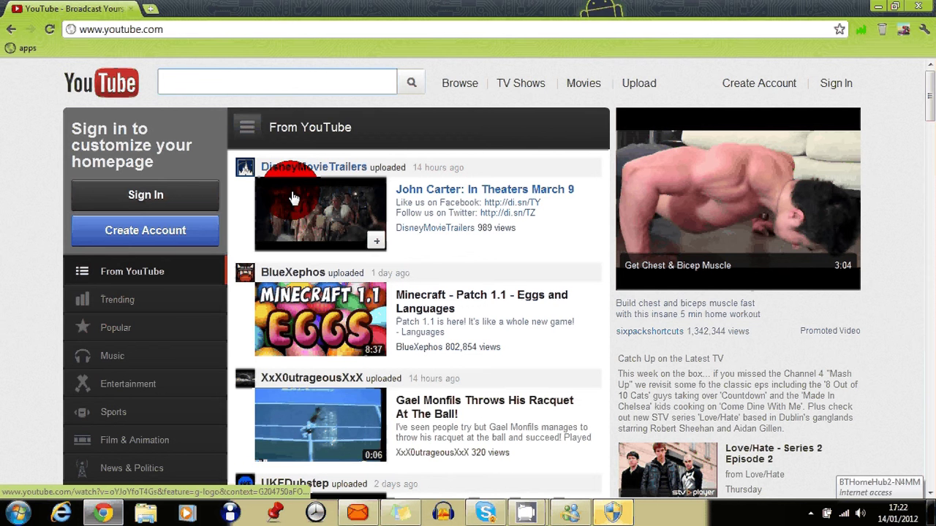
- Search YouTube for 'tim berg seek bromance' and open the Official Video result
type("tim ")
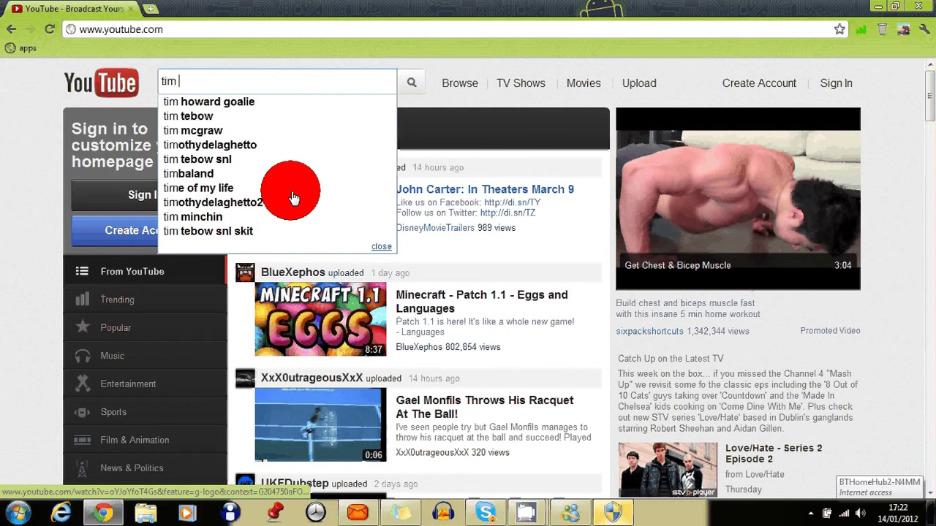
type("berg")
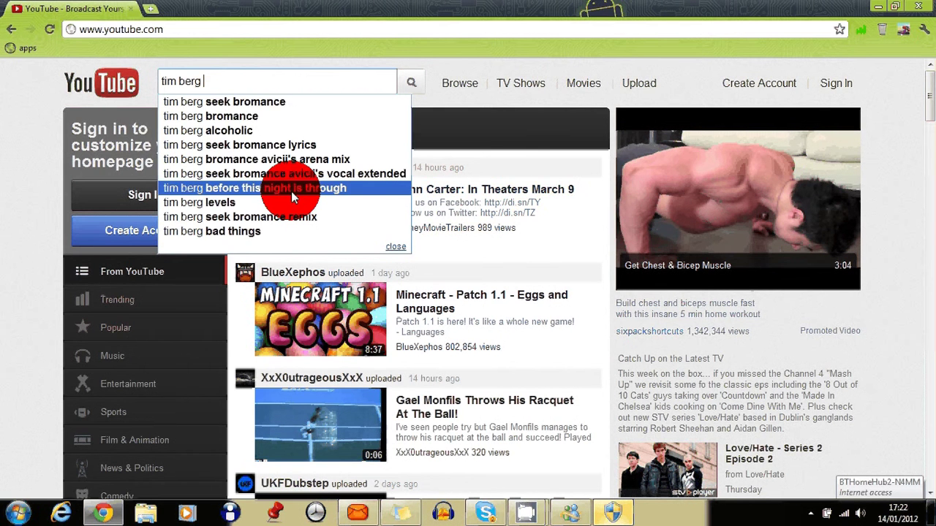
left_click(289, 106)
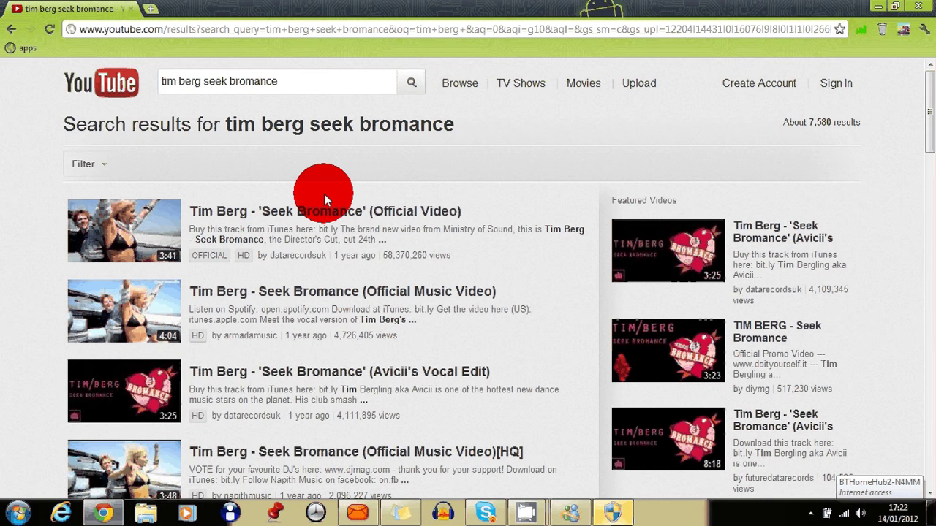
left_click(324, 196)
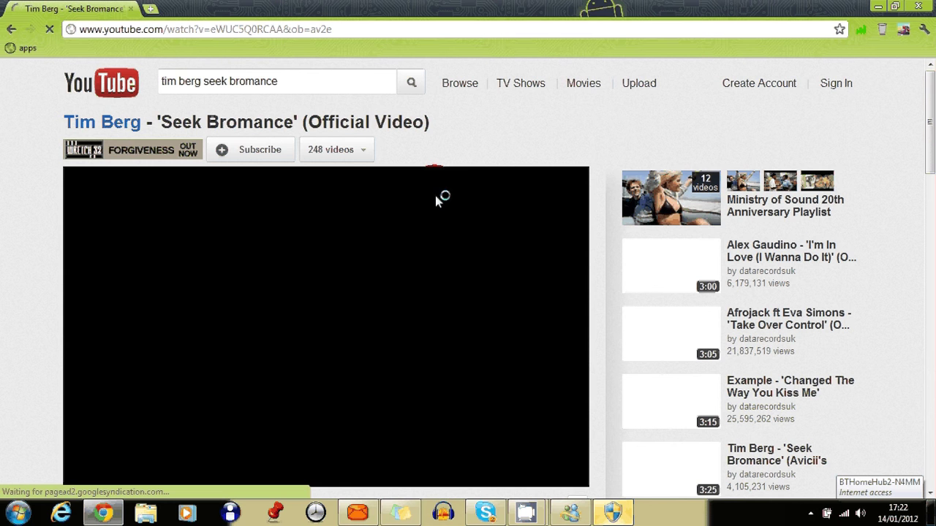
- Set the video quality to 720p, play it, and pause at 1:32
scroll(474, 344, "down", 2)
left_click(517, 380)
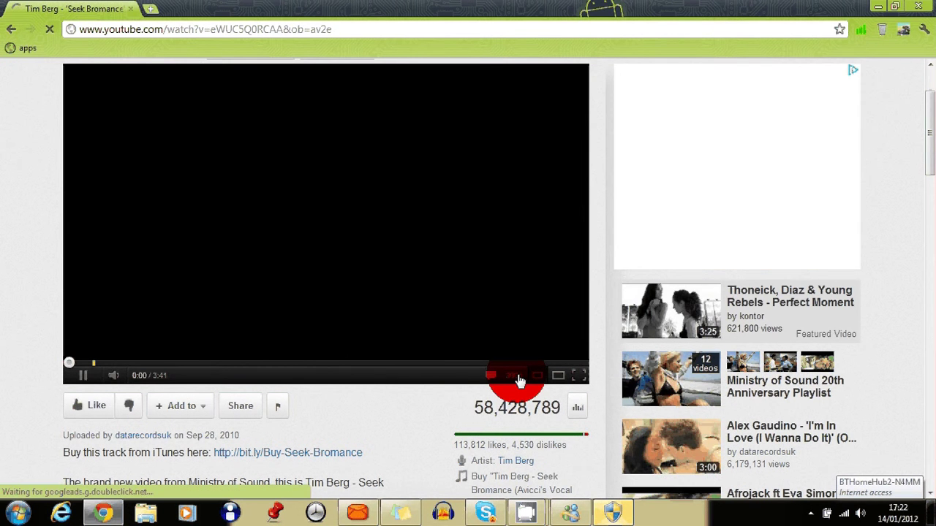
left_click(517, 380)
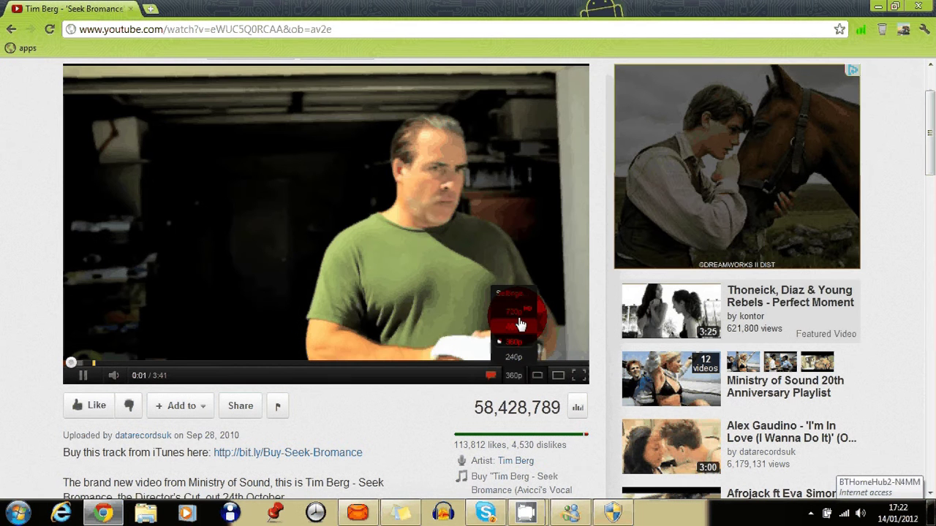
left_click(519, 314)
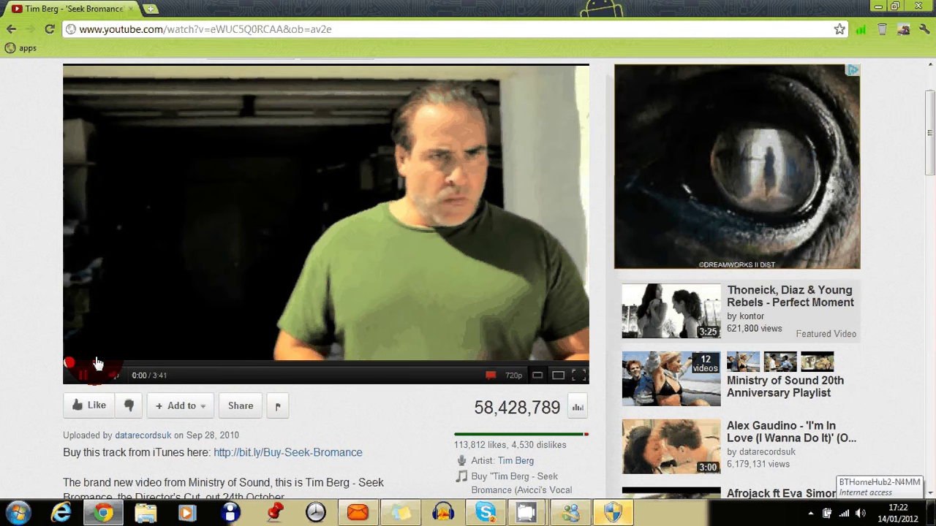
left_click(91, 379)
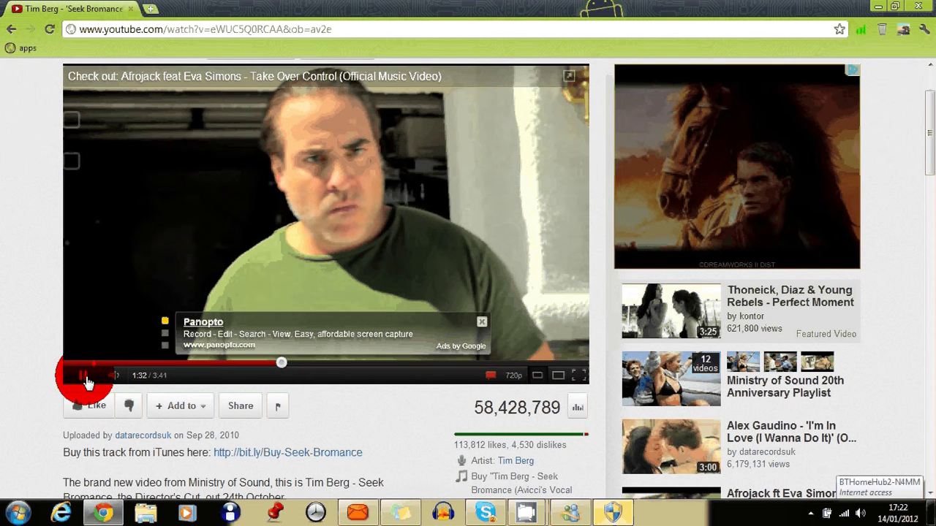
left_click(289, 26)
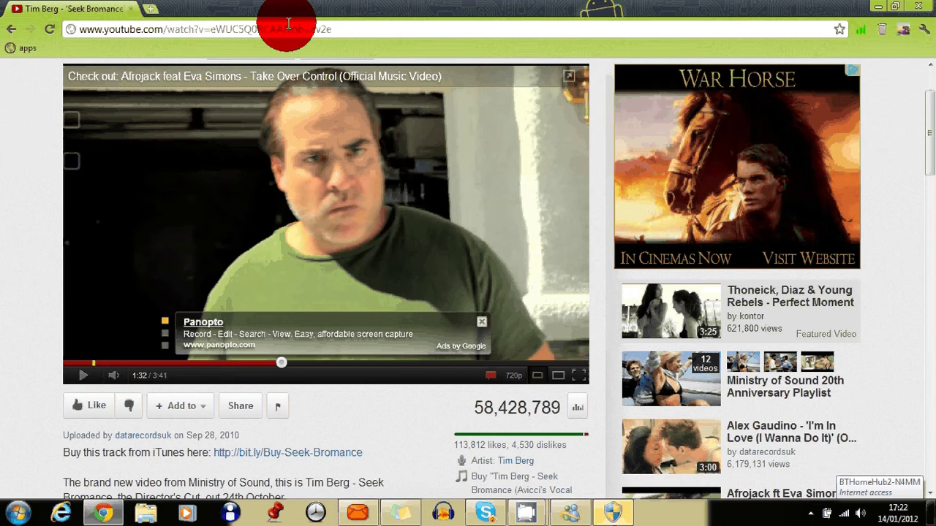
key("ctrl+t")
type("www.")
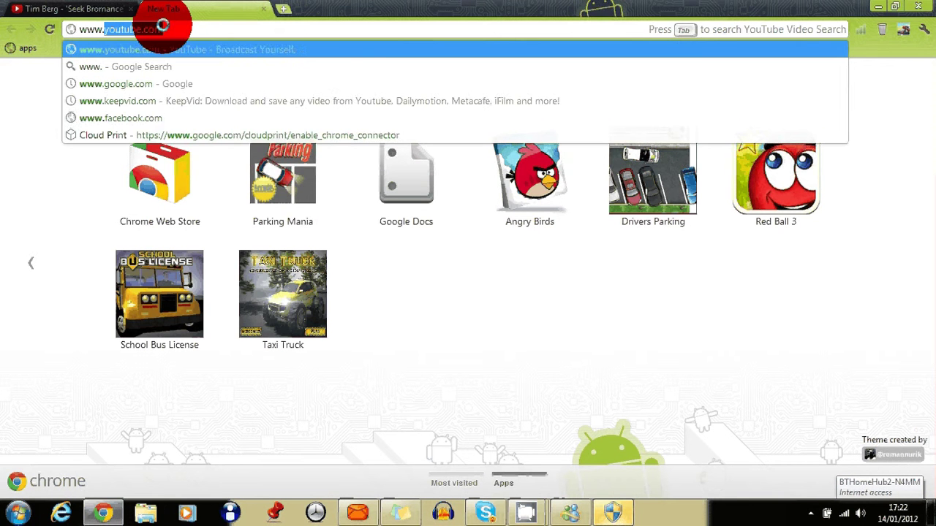
type("keep")
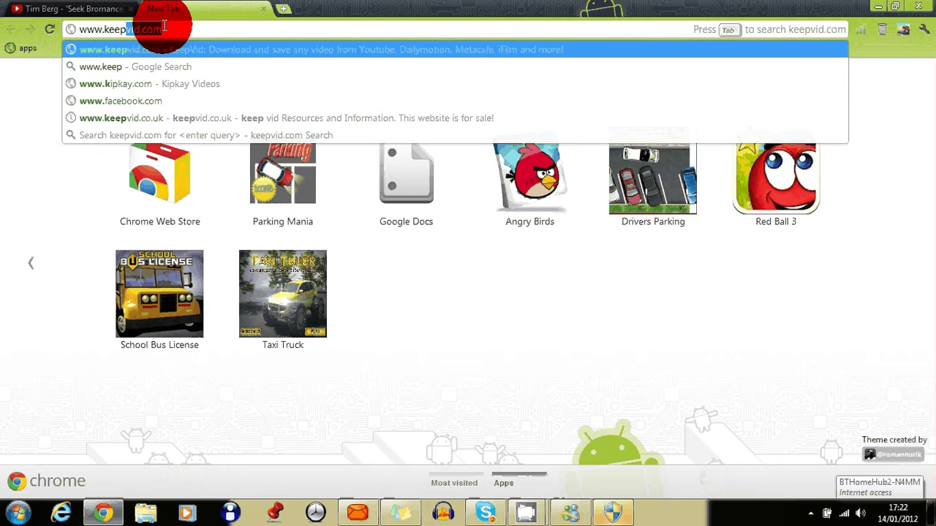
type("vid.com")
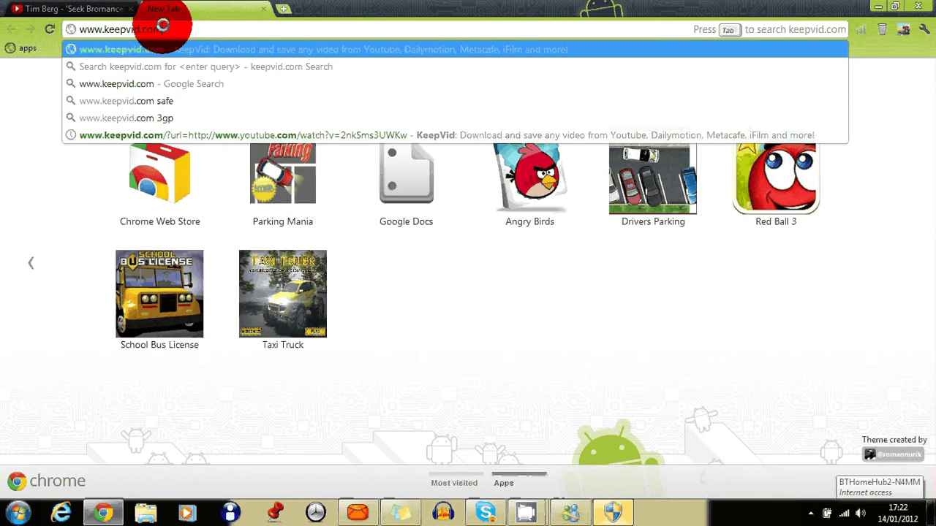
key("Return")
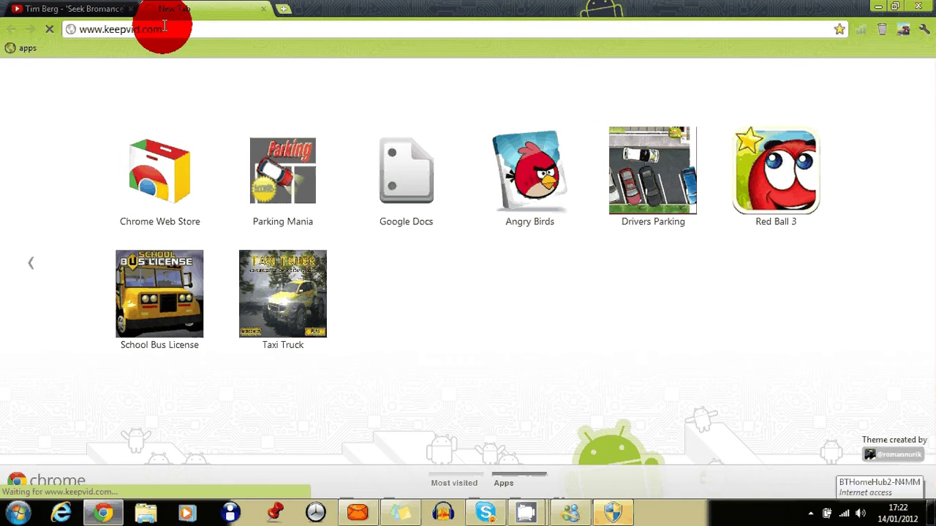
left_click(110, 8)
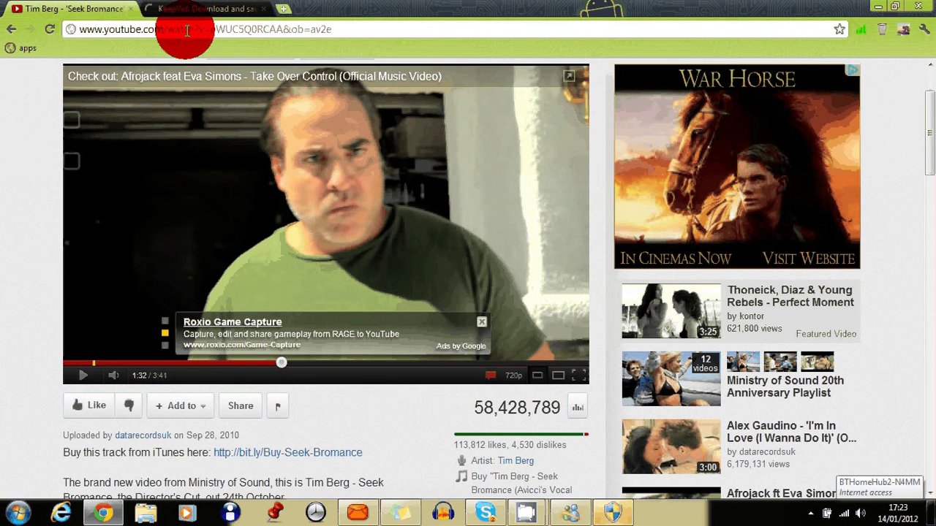
- Copy the Seek Bromance video URL from the address bar and switch to the KeepVid tab
left_click(188, 30)
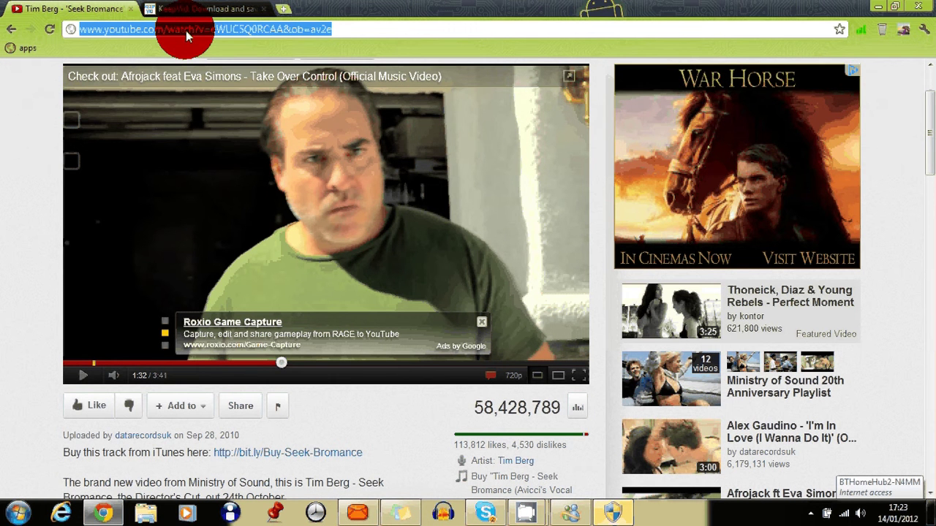
right_click(186, 30)
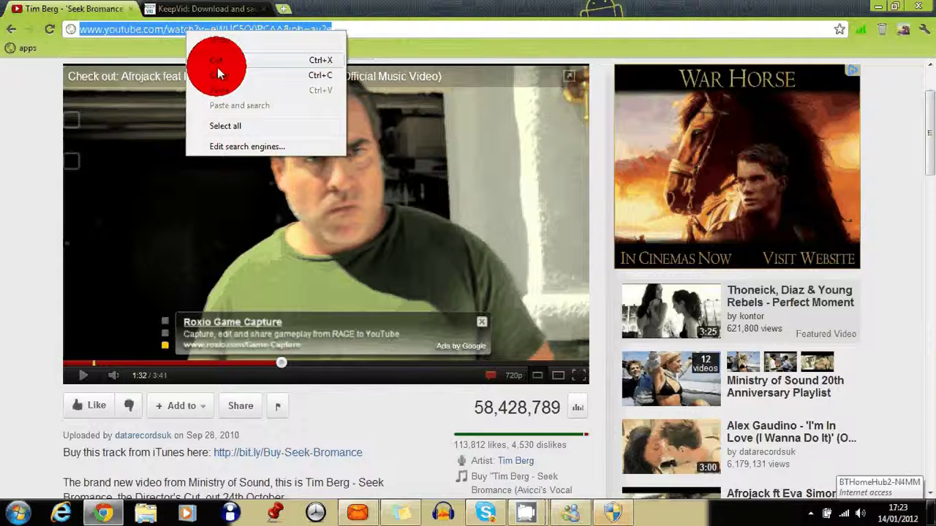
left_click(217, 74)
key("ctrl+Tab")
- Paste the YouTube URL into KeepVid, submit it, and allow the Java plug-in to run this time
left_click(293, 137)
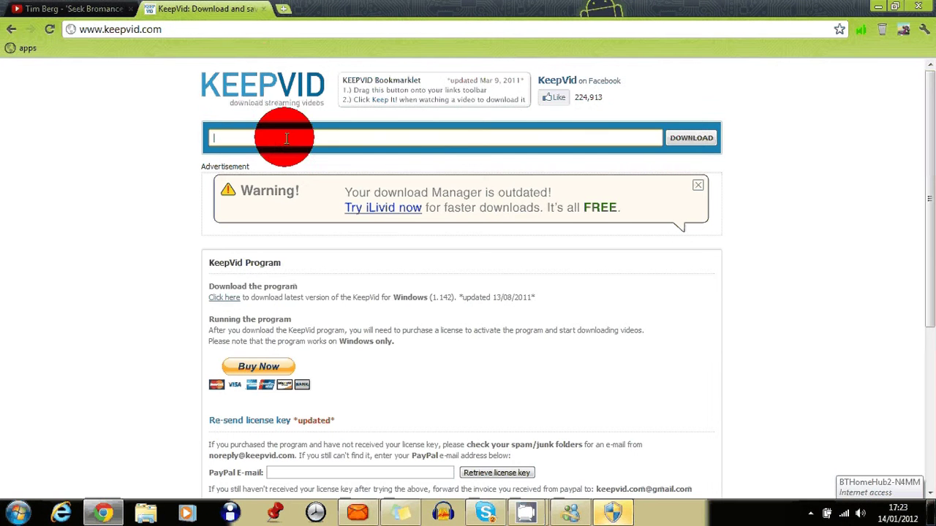
right_click(287, 139)
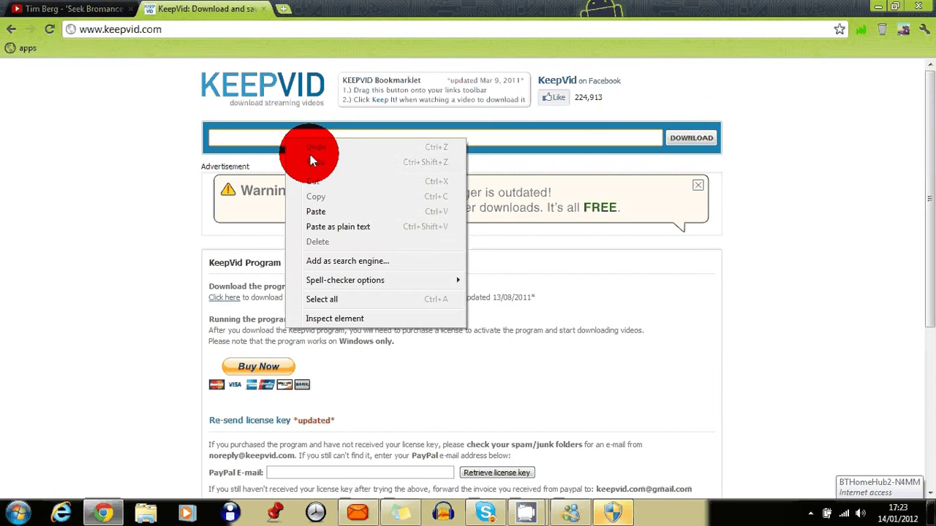
left_click(337, 212)
key("Return")
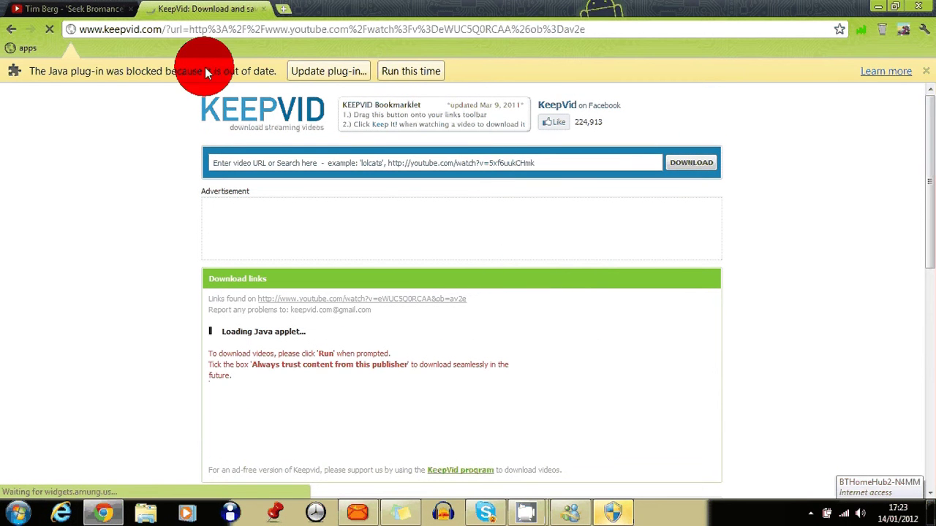
left_click(400, 67)
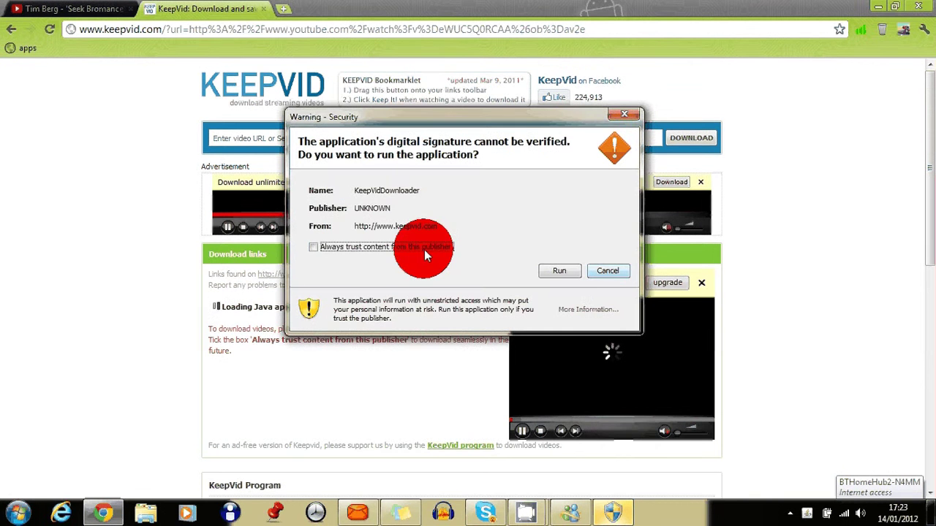
- Tick 'Always trust content from this publisher' and run the KeepVid downloader
left_click(425, 249)
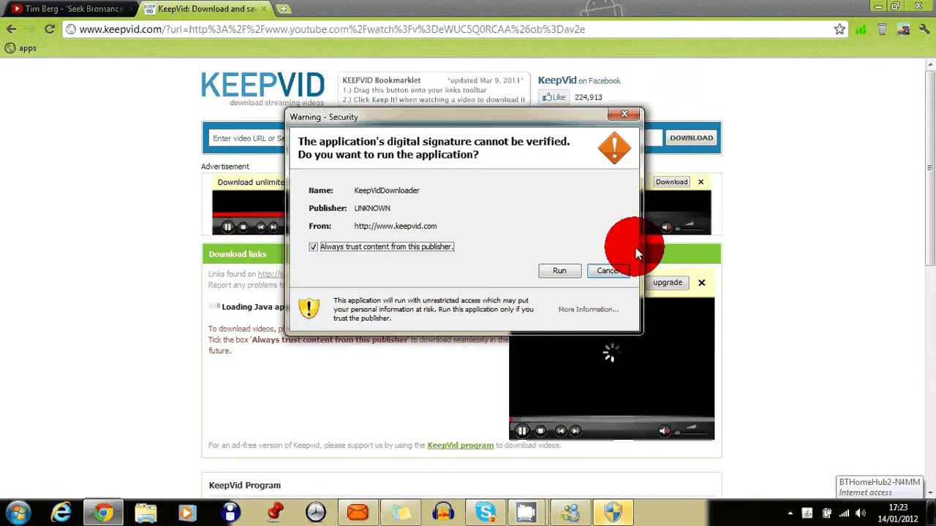
left_click(569, 266)
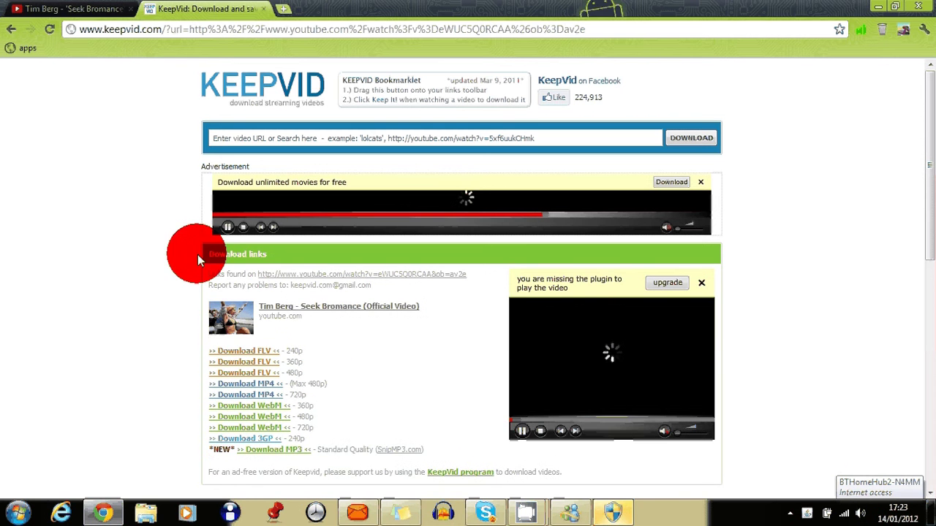
mouse_move(283, 325)
left_mouse_down()
mouse_move(270, 350)
mouse_move(220, 359)
mouse_move(237, 399)
mouse_move(305, 442)
mouse_move(356, 457)
mouse_move(387, 437)
left_mouse_up()
left_click(374, 398)
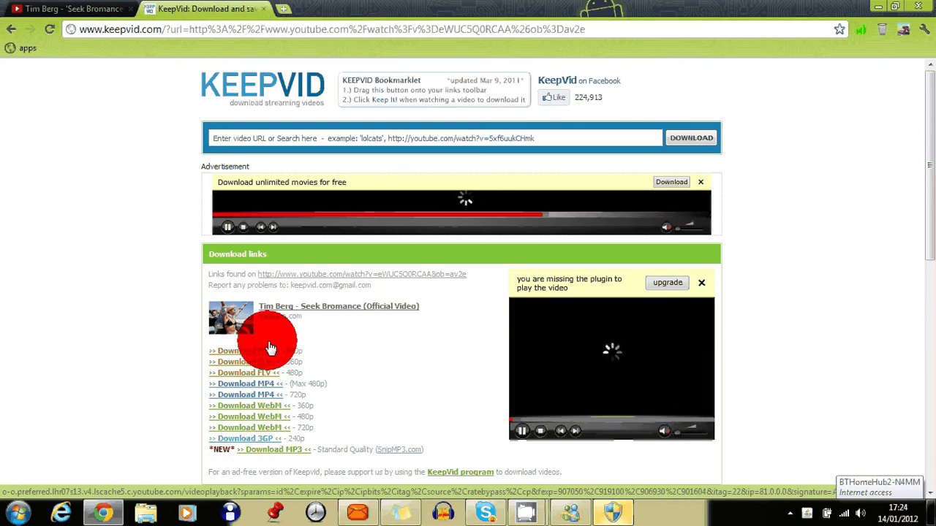
left_click(285, 14)
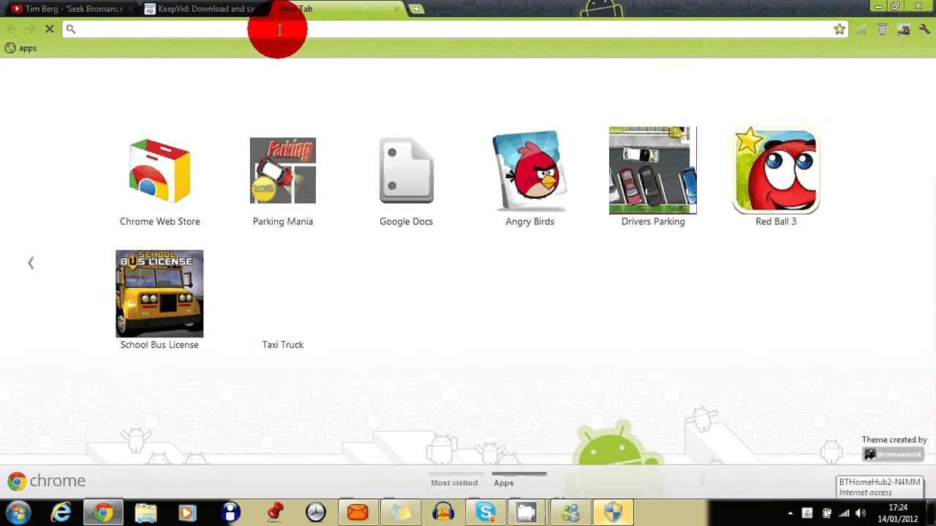
type("www.")
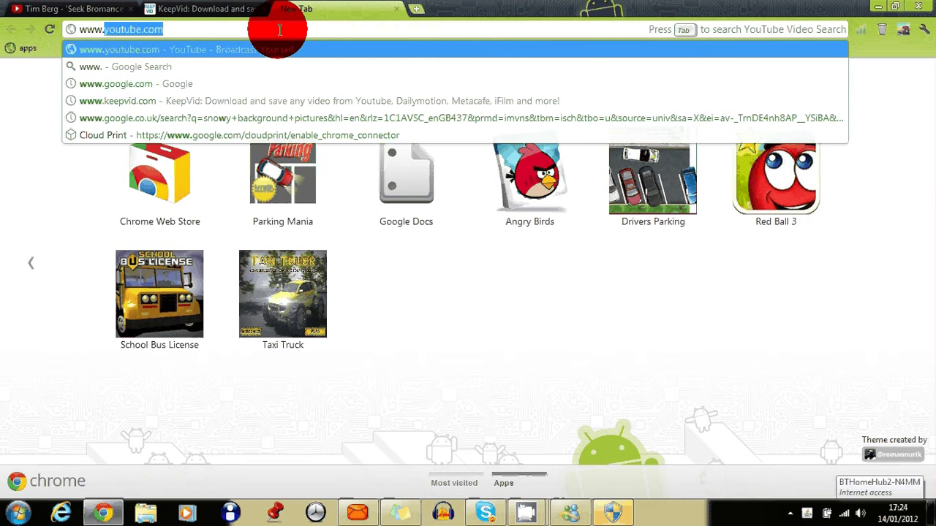
type("snip")
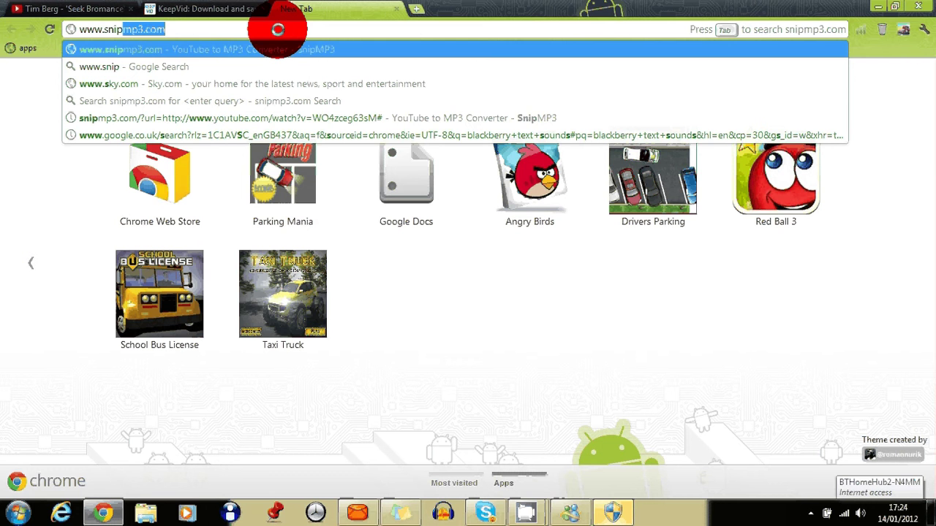
type("mp")
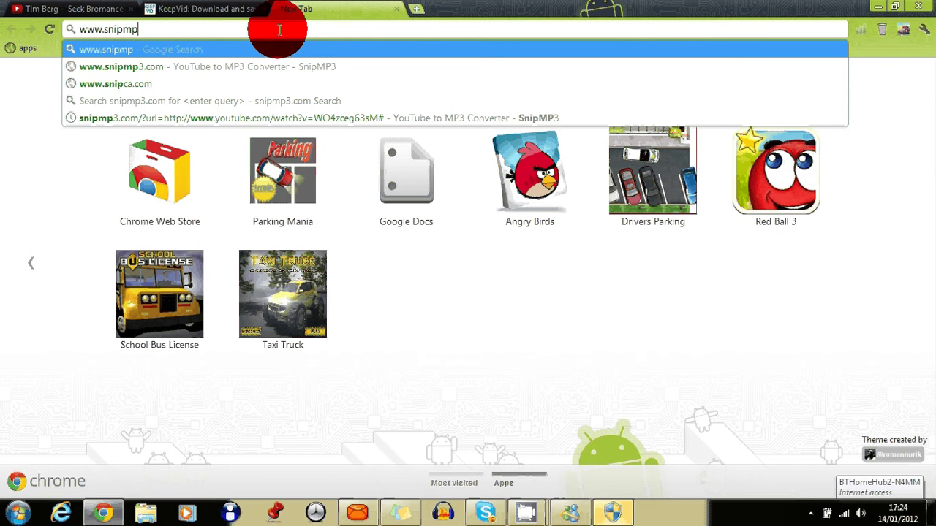
type("3.com")
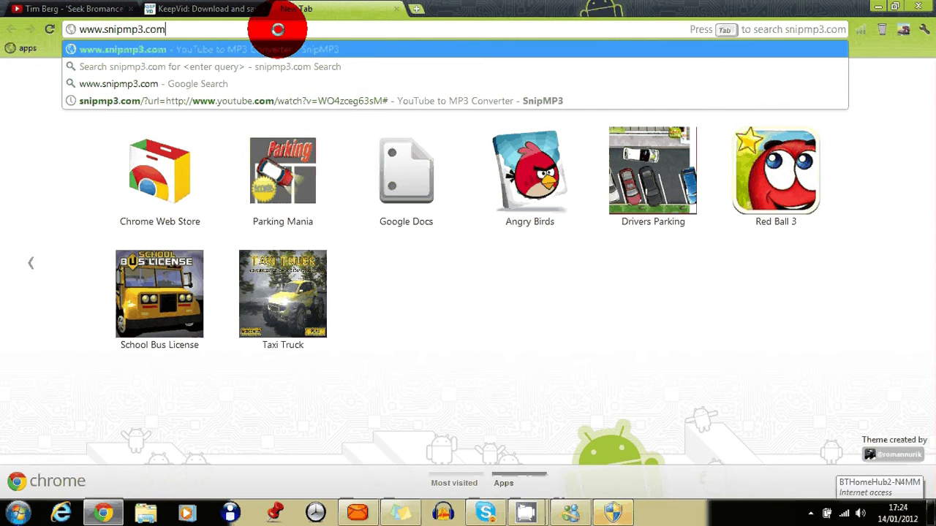
key("Return")
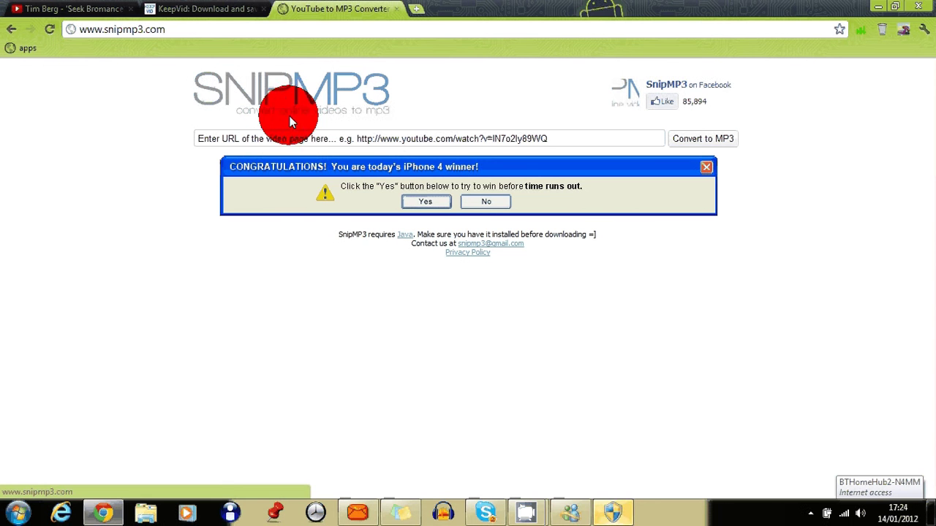
- Paste the YouTube URL into SnipMP3's box and start Convert to MP3
left_click(300, 136)
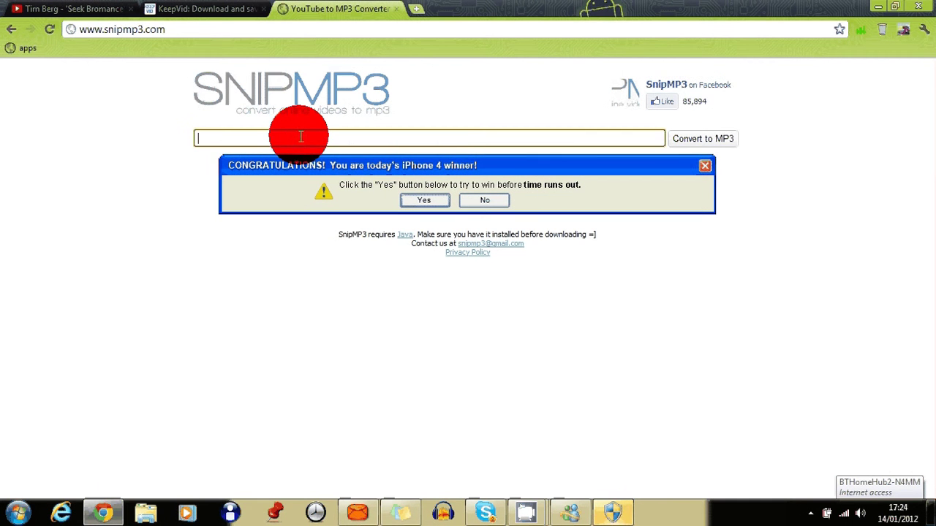
right_click(301, 136)
left_click(348, 207)
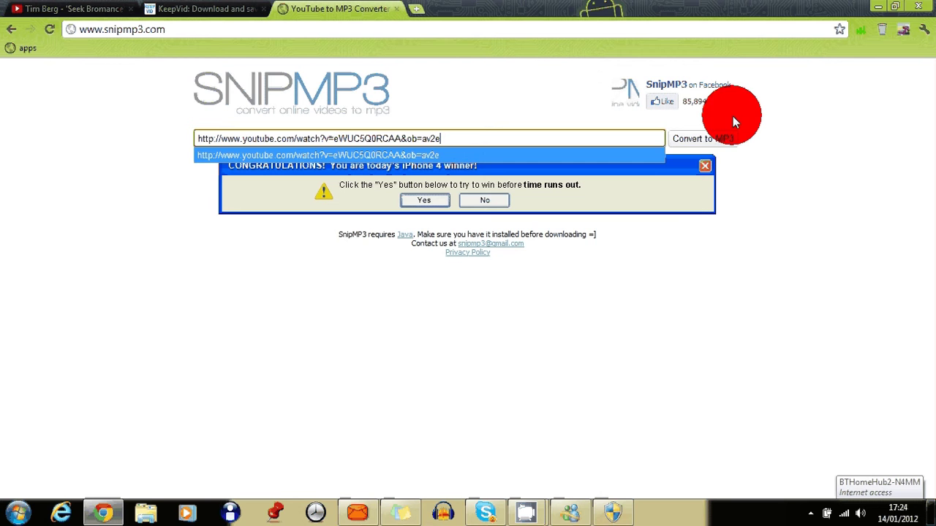
left_click(721, 139)
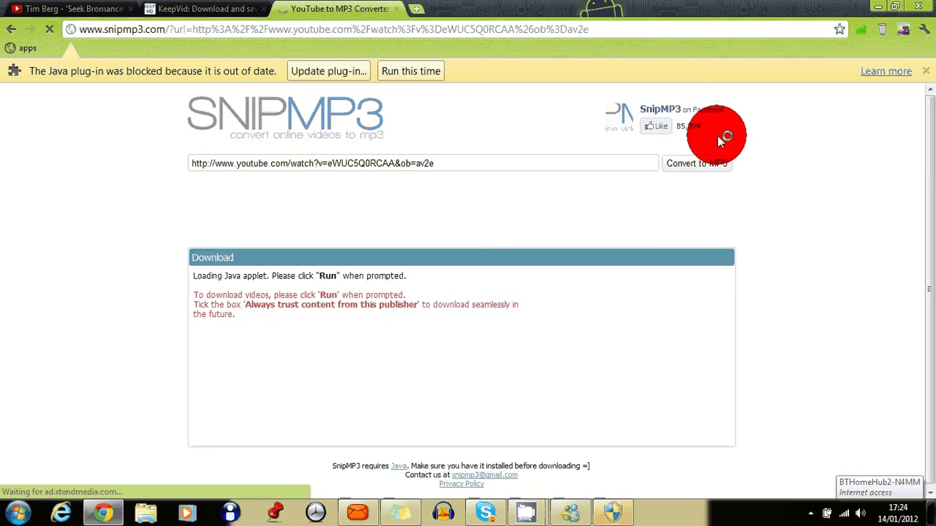
- Allow the blocked Java plug-in and run the SnipMP3 converter application
left_click(430, 73)
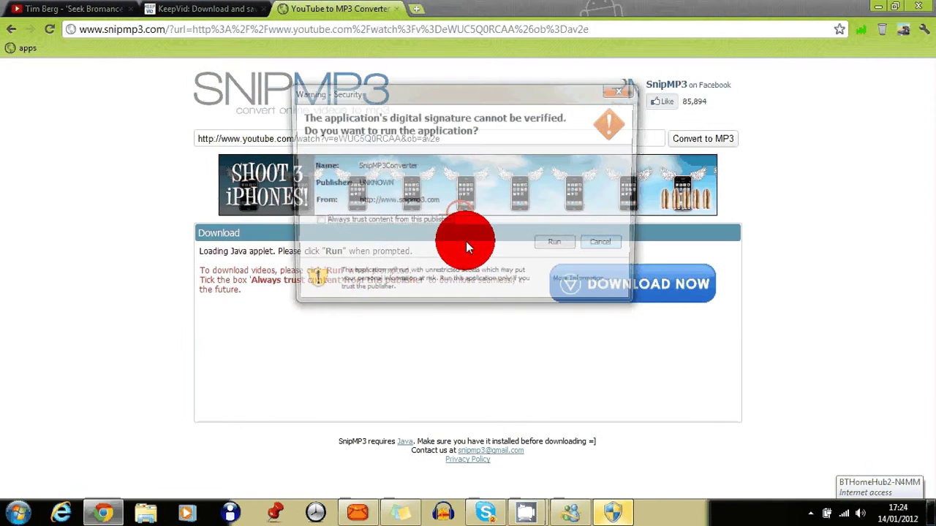
left_click(553, 249)
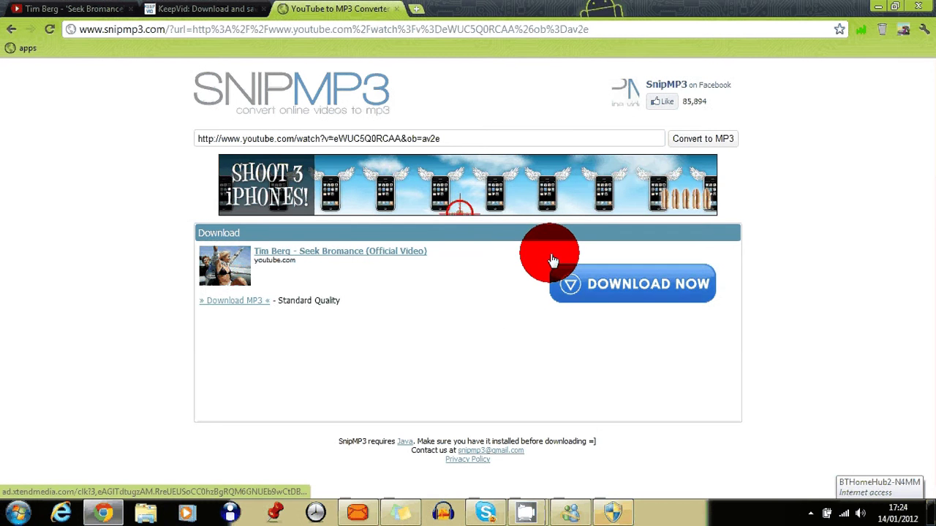
left_click(748, 18)
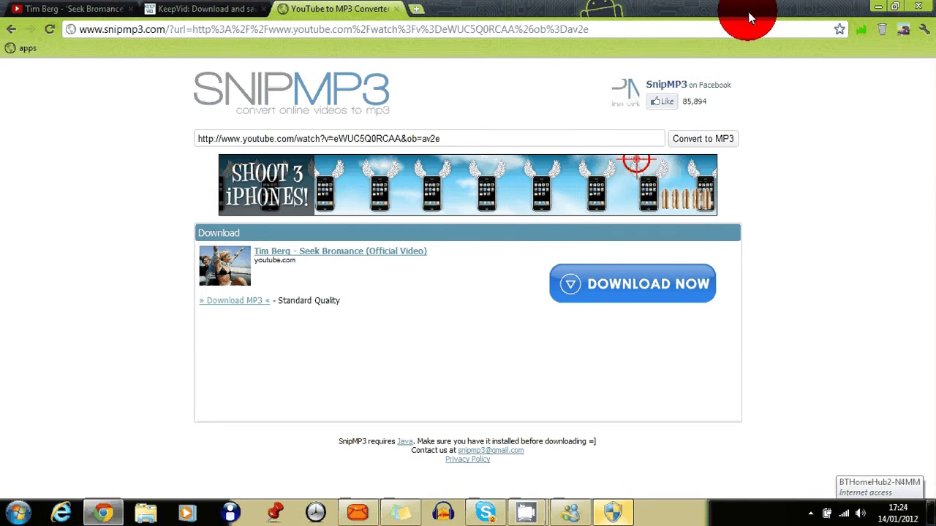
left_click(879, 6)
left_click(868, 124)
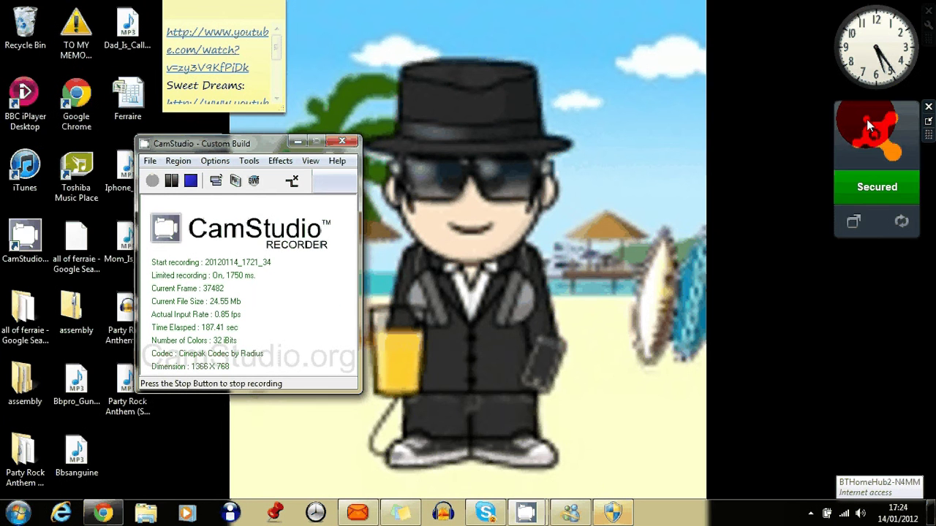
left_click(869, 191)
left_click(343, 449)
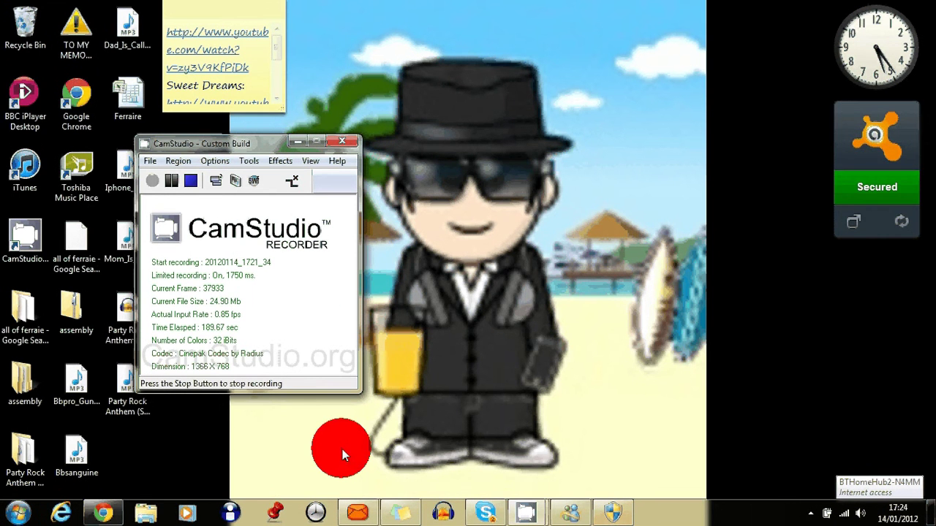
left_click(104, 514)
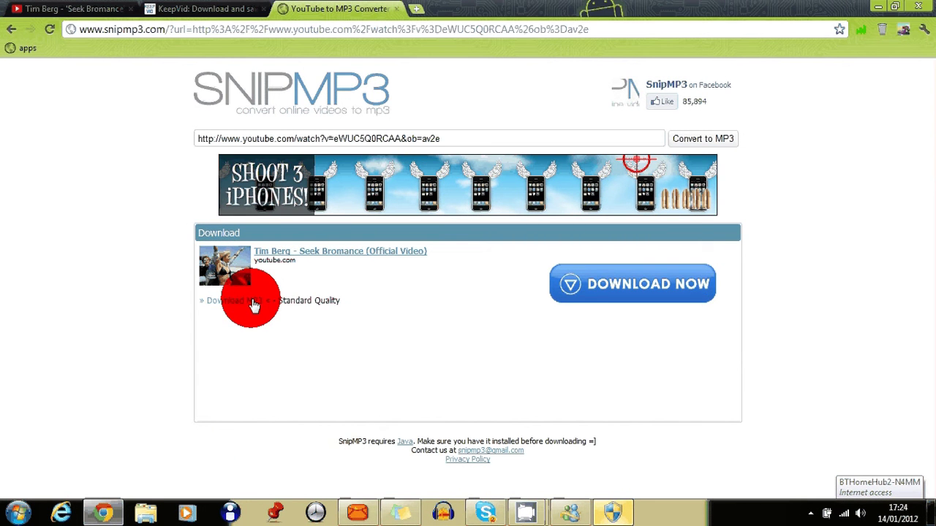
- On the KeepVid tab, start the MP4 download to the Desktop, then cancel the save
left_click_drag(254, 306, 187, 9)
left_click(187, 9)
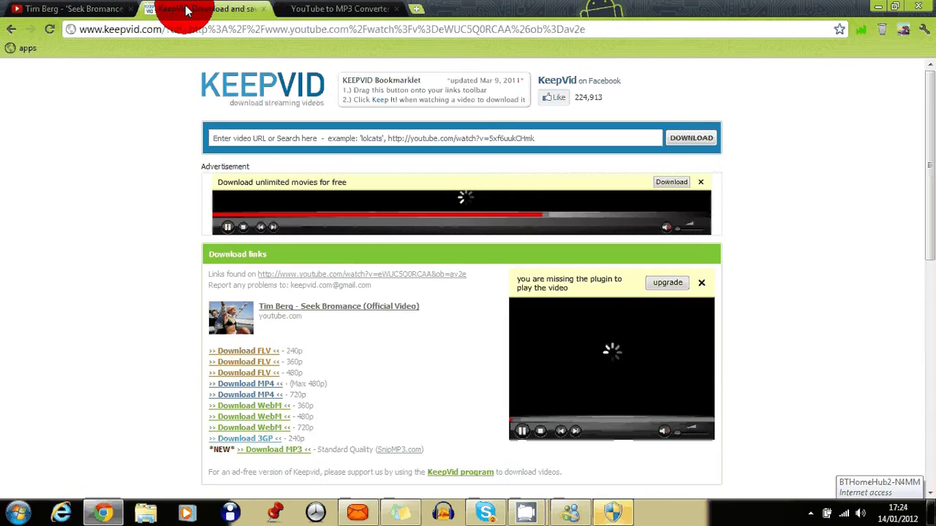
left_click(268, 406)
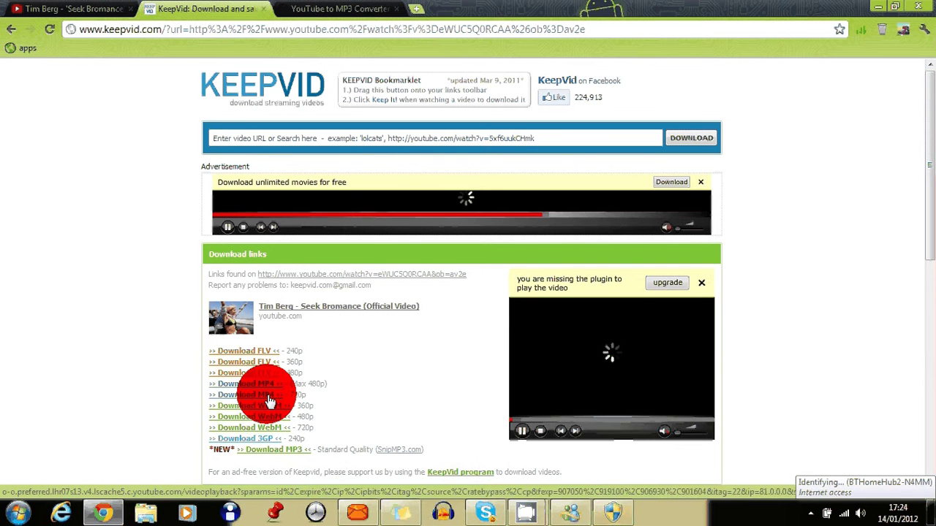
left_click(270, 401)
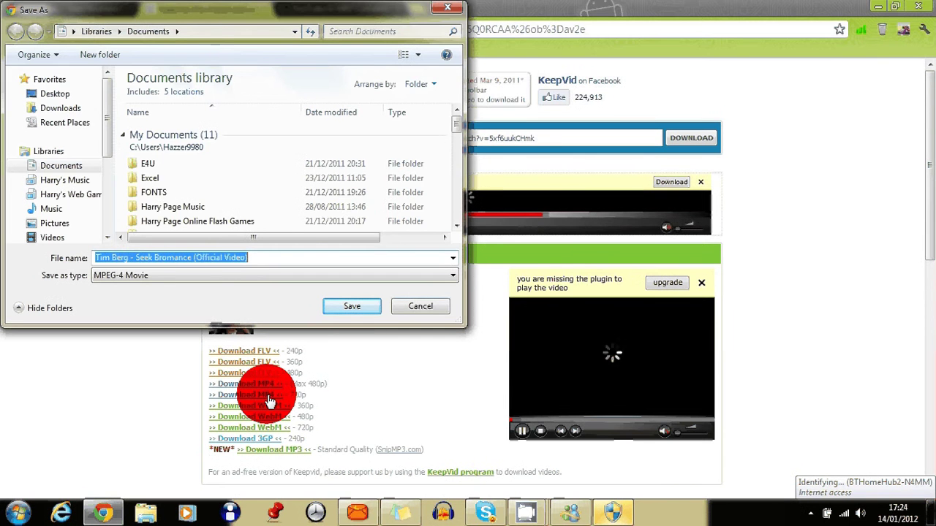
left_click(65, 97)
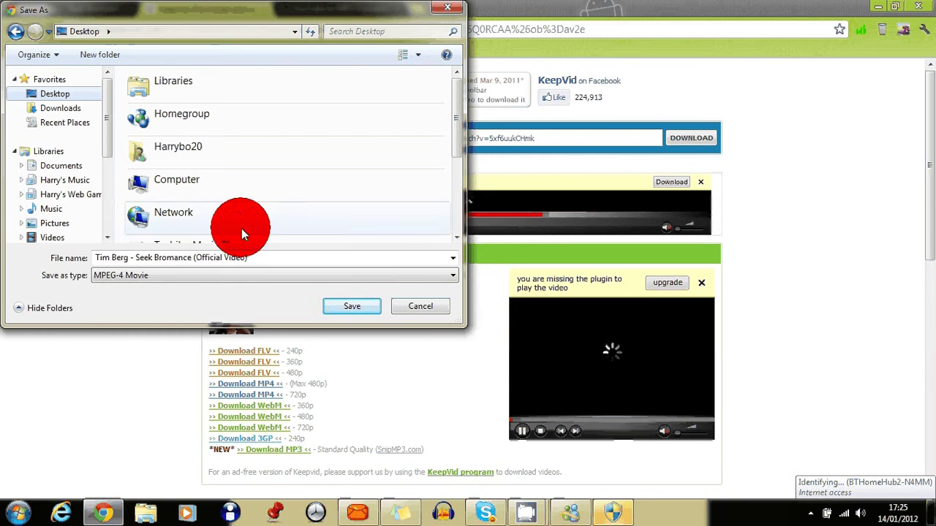
left_click(420, 308)
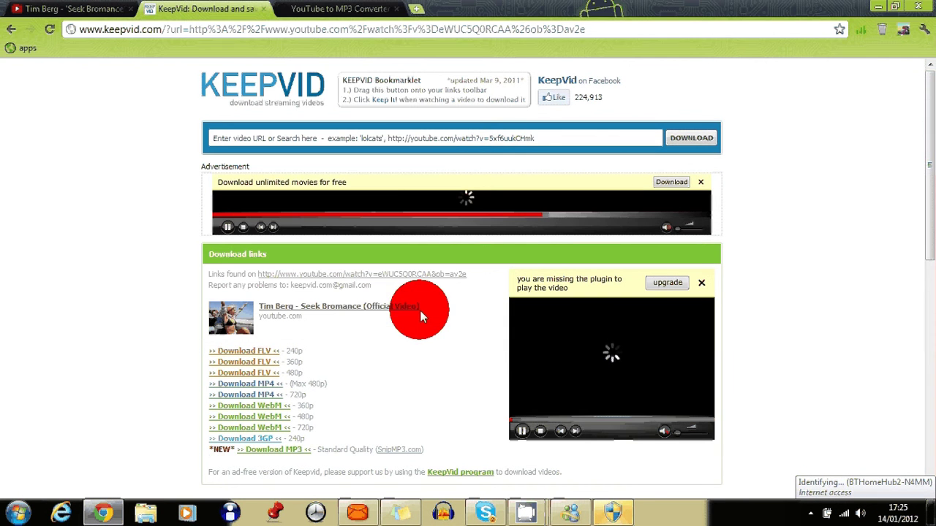
- On the SnipMP3 tab, start Download MP3, allow Java once, choose Desktop, then dismiss the save window
left_click(338, 10)
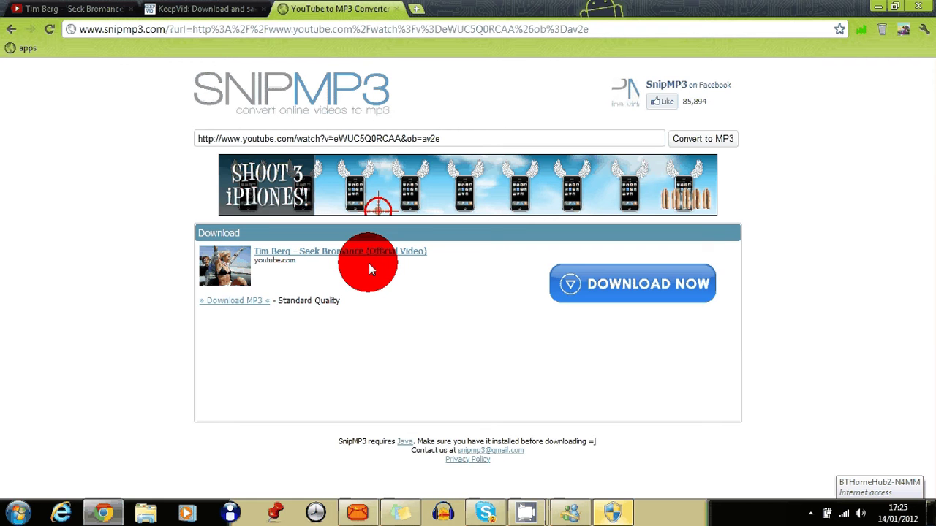
left_click(244, 301)
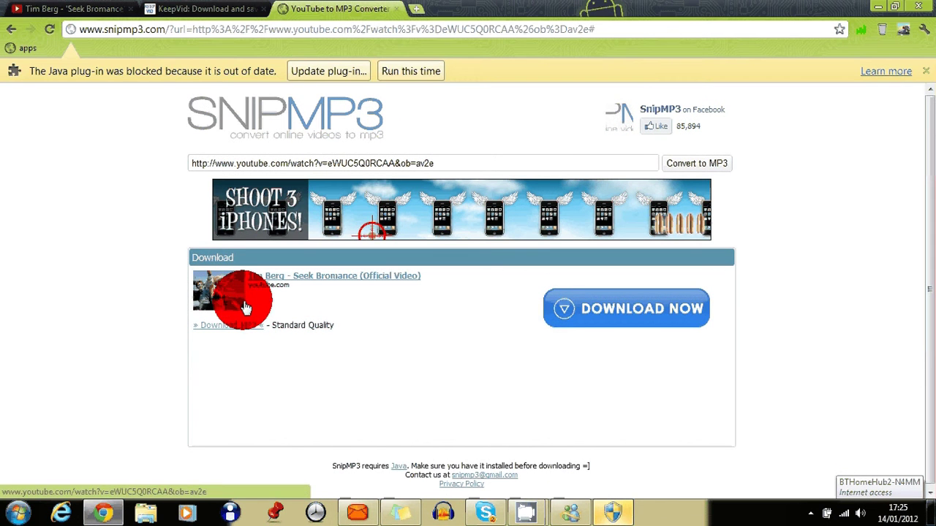
left_click(408, 72)
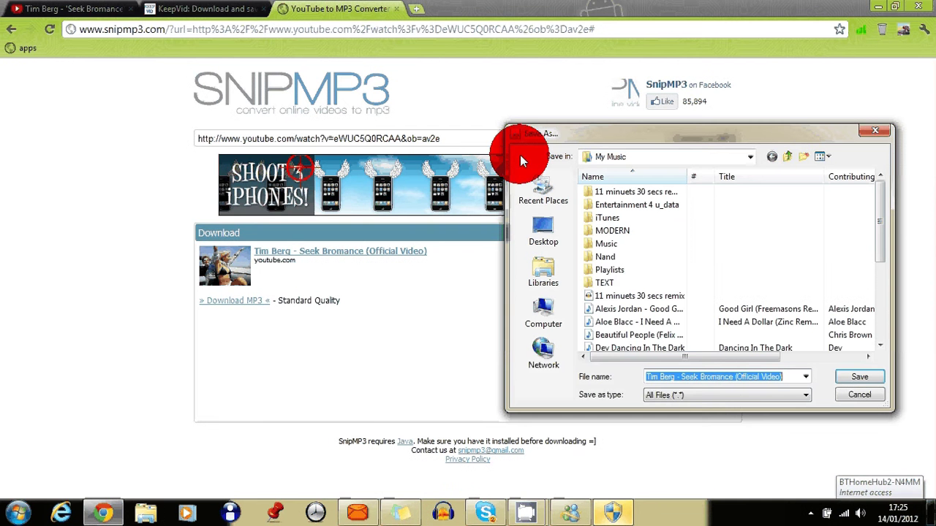
left_click(543, 231)
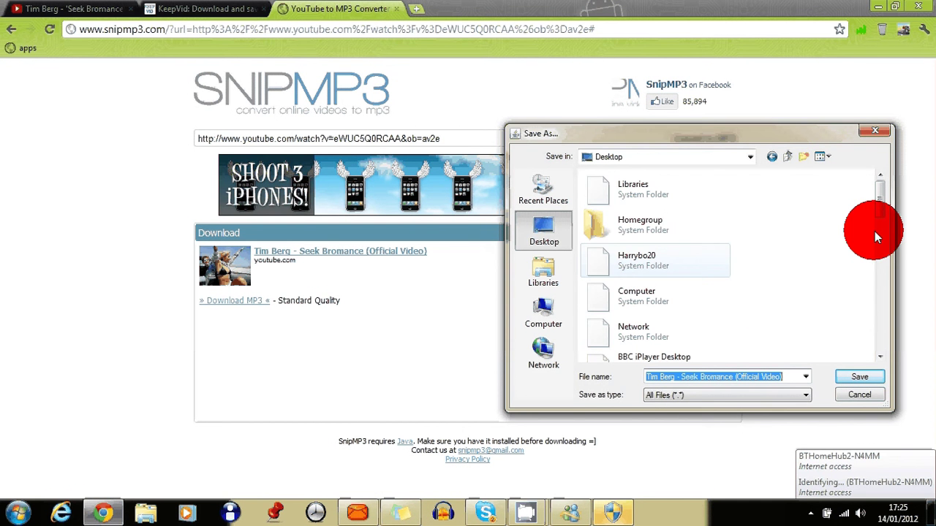
left_click(863, 401)
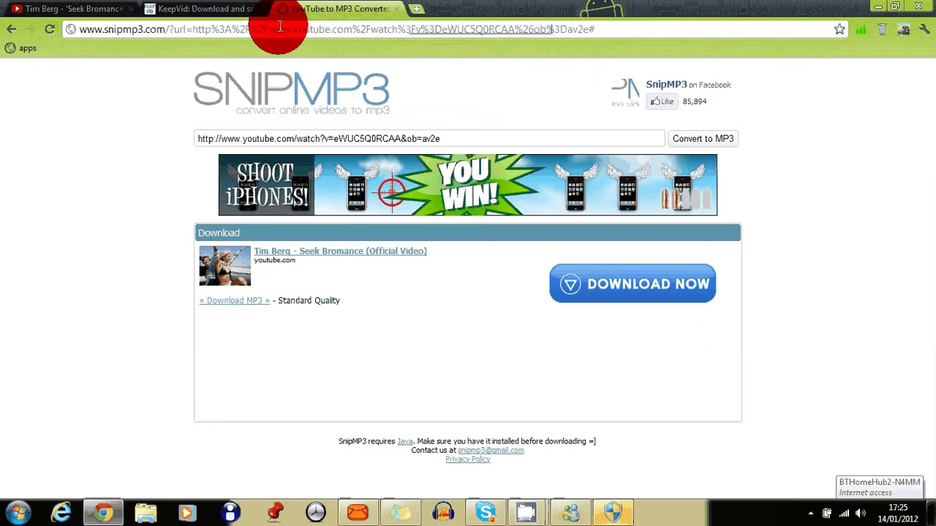
- Close the iPhone ad tab opened by SnipMP3's banner
left_click(267, 29)
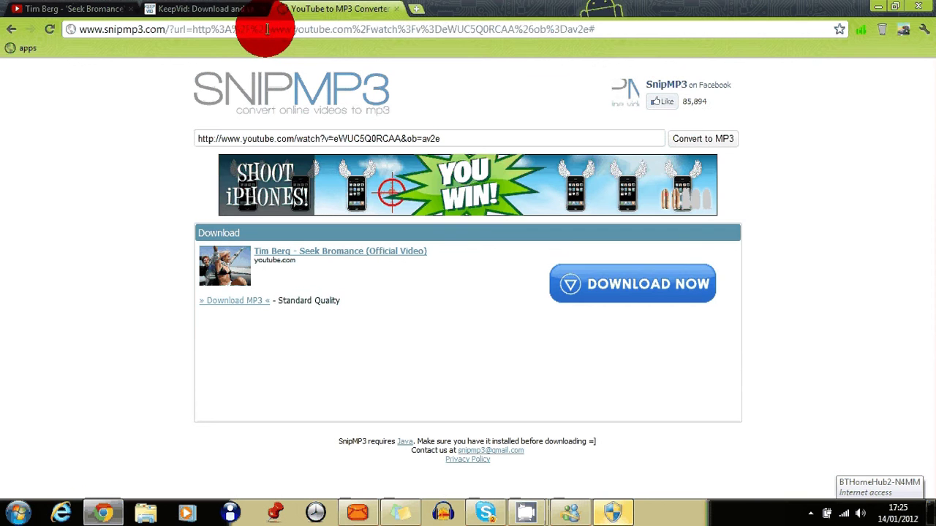
left_click(60, 69)
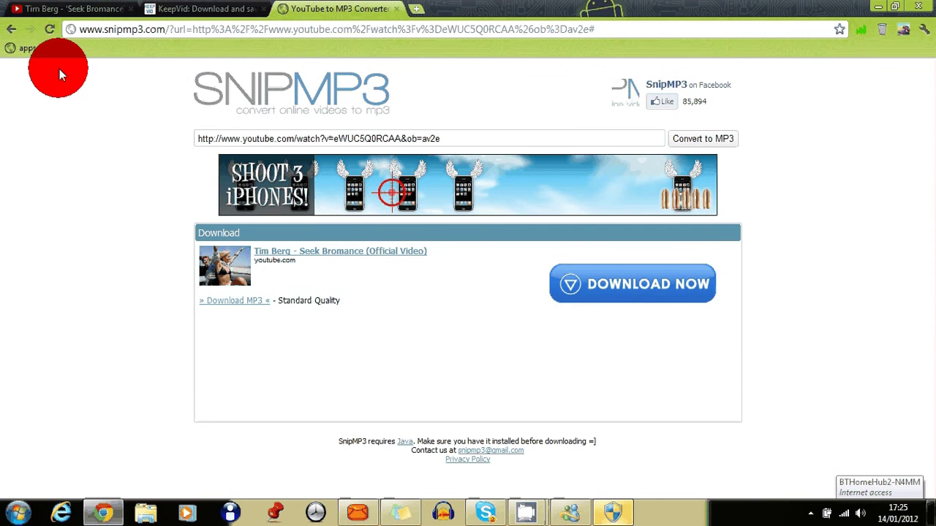
left_click(386, 24)
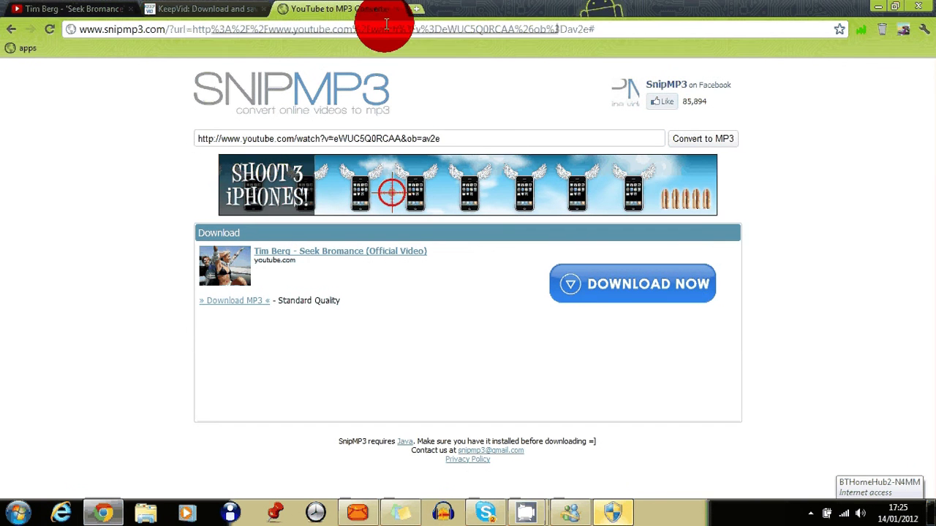
- Return to the Seek Bromance YouTube video tab and scroll back to the top
left_click(106, 18)
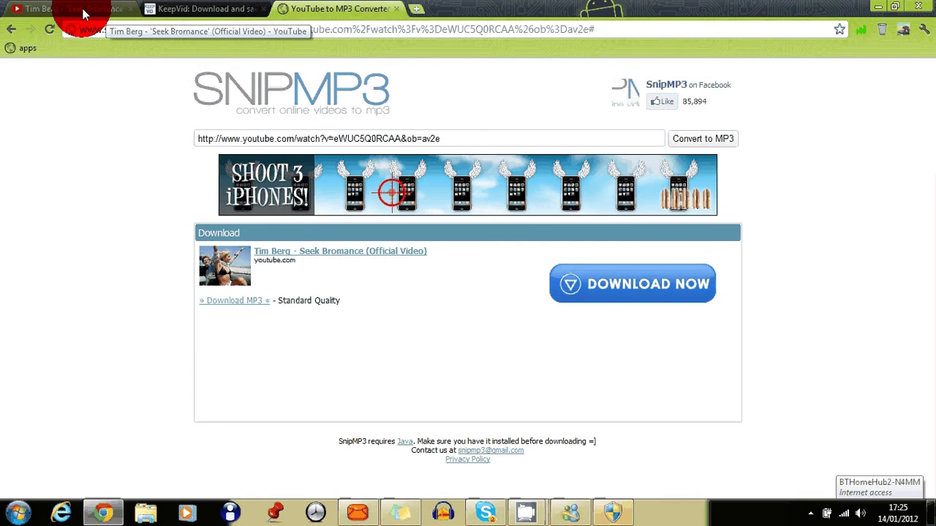
left_click(82, 15)
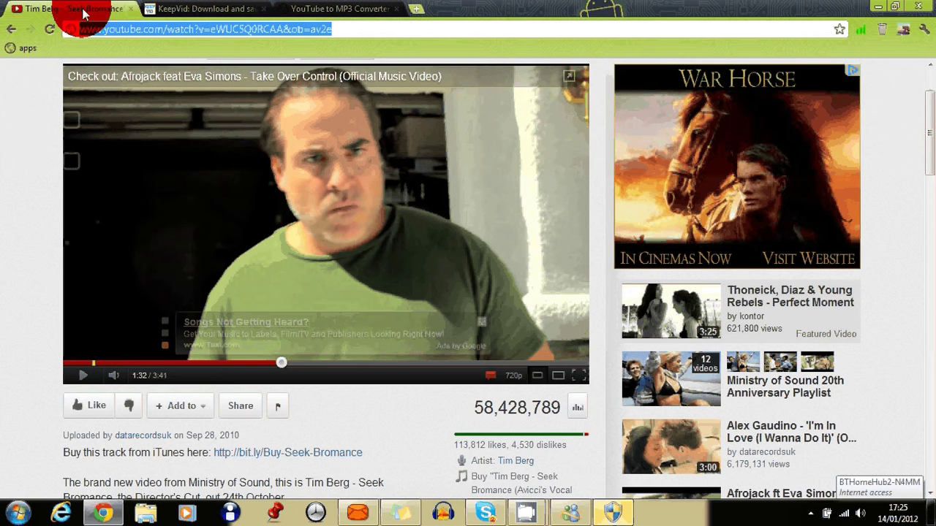
left_click(613, 31)
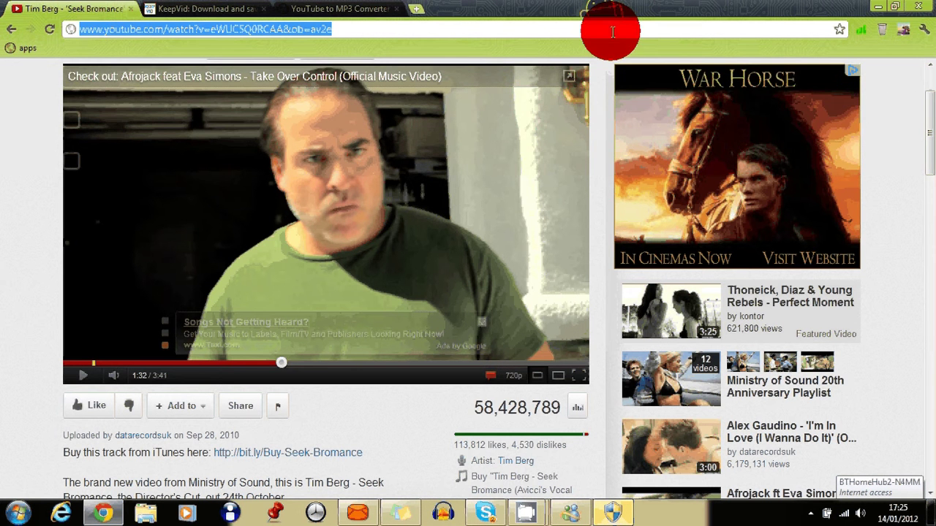
scroll(330, 86, "up", 3)
- Replace the old query in the YouTube search box with 'simons cat' and run it
left_click(330, 86)
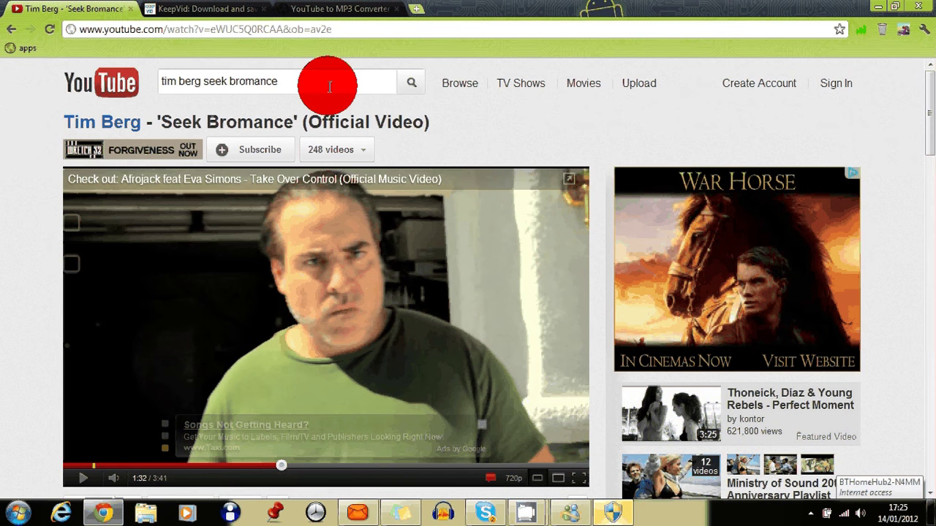
key("BackSpace")
key("BackSpace")
key("BackSpace")
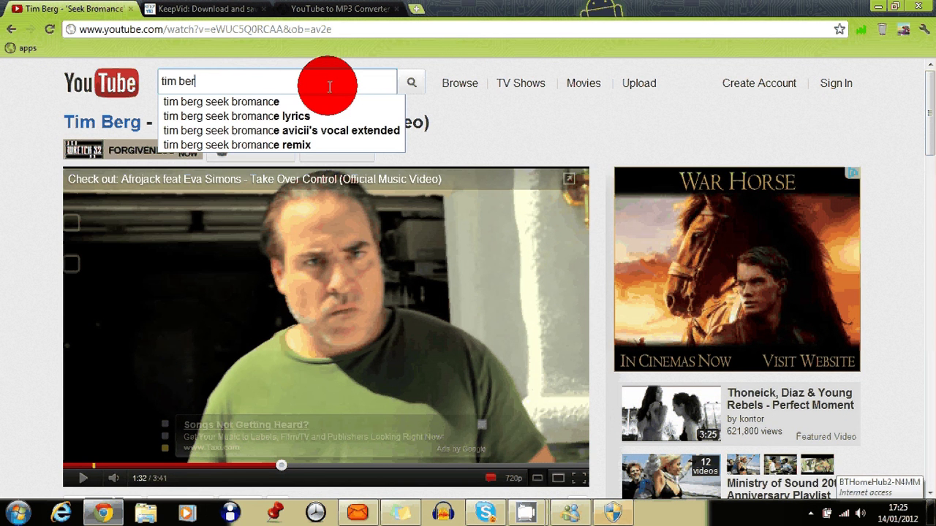
key("BackSpace")
key("BackSpace")
key("BackSpace")
type("si")
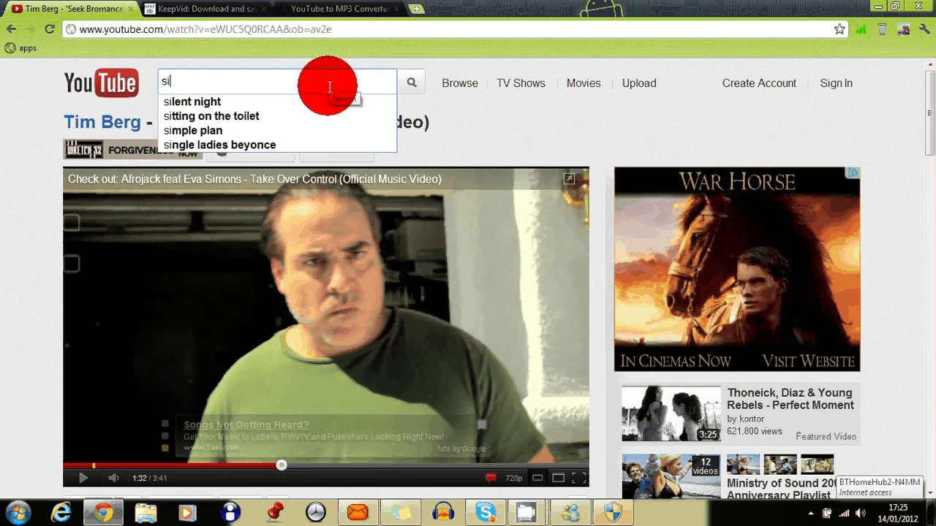
type("mons cat")
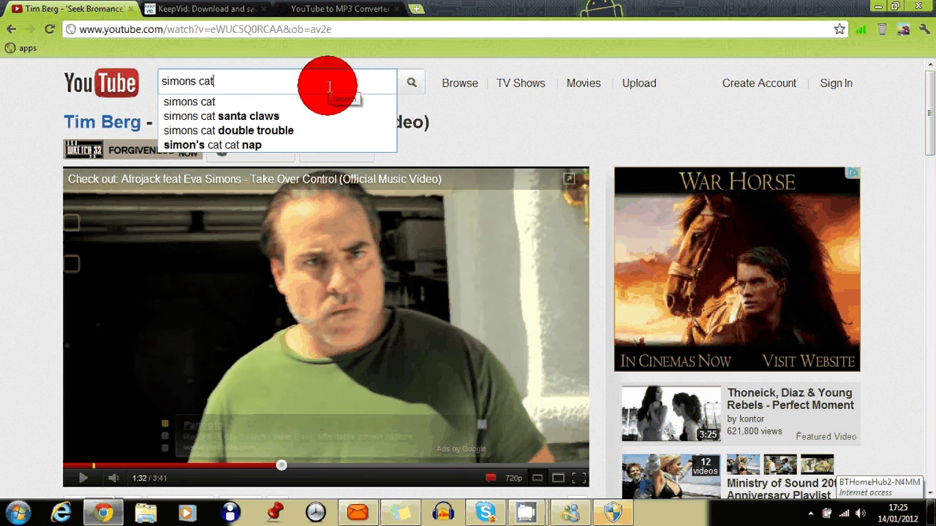
key("Return")
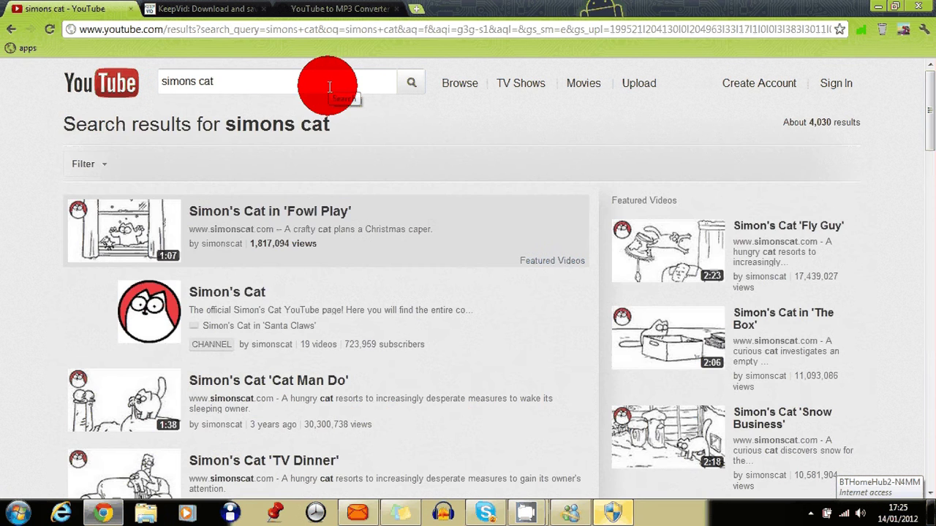